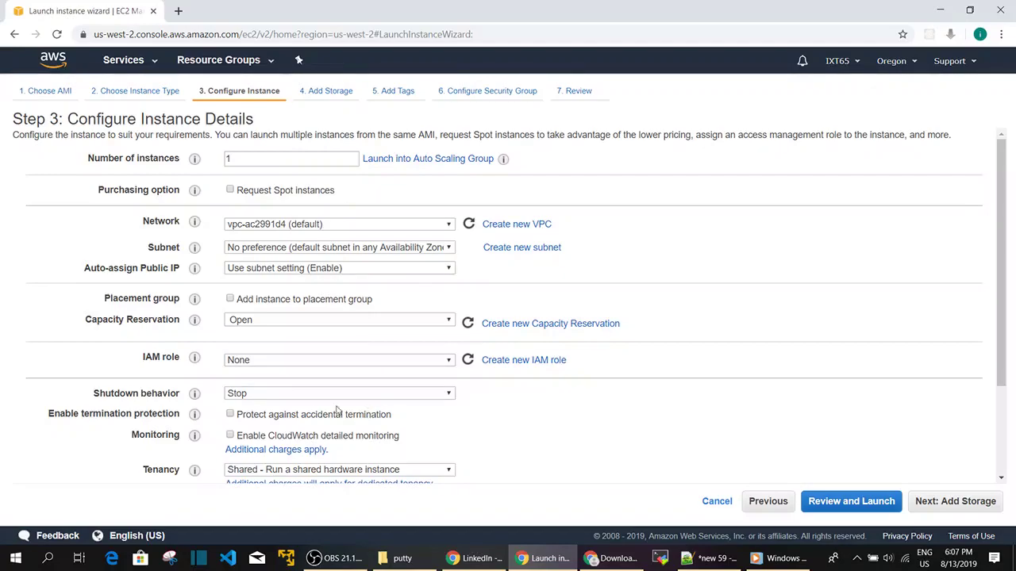
Step: Keep the default instance details with no IAM role and continue to the storage settings
click(252, 362)
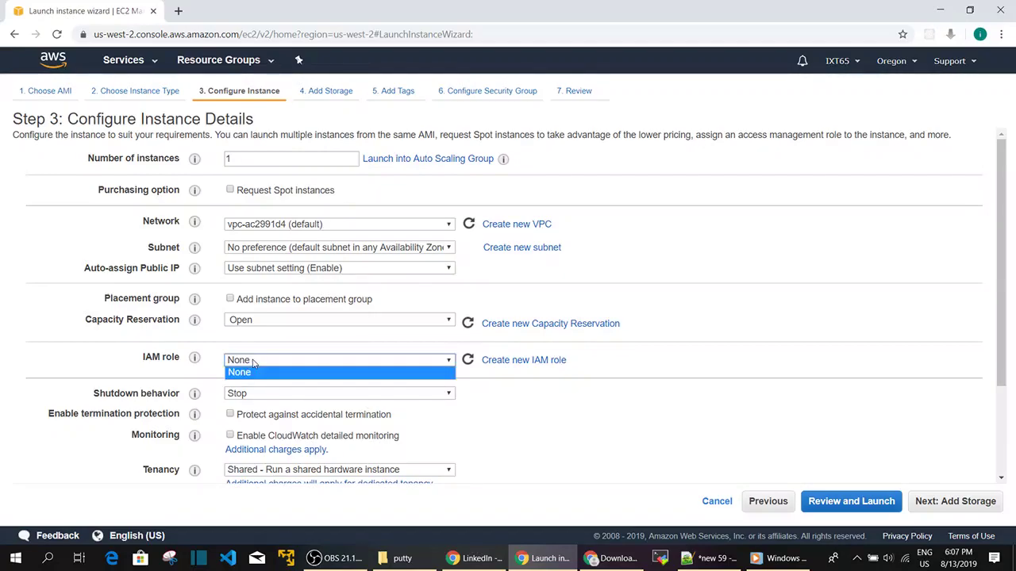
click(253, 361)
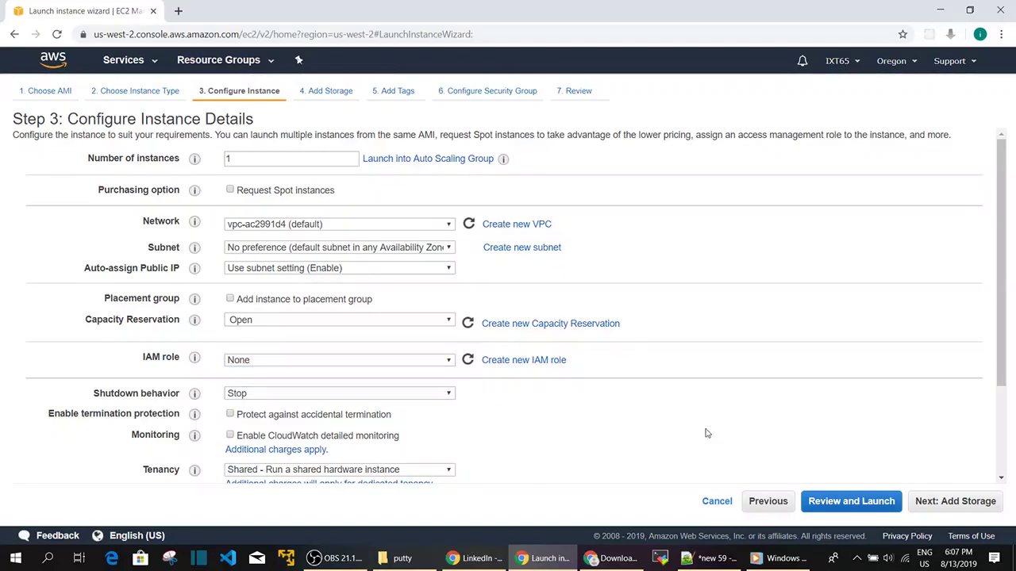
click(1001, 451)
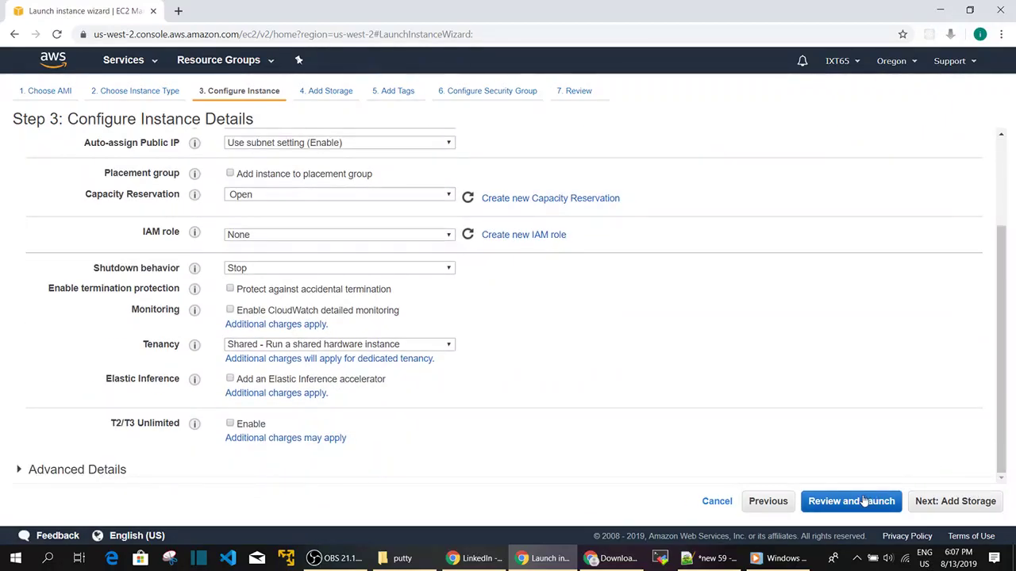
click(948, 501)
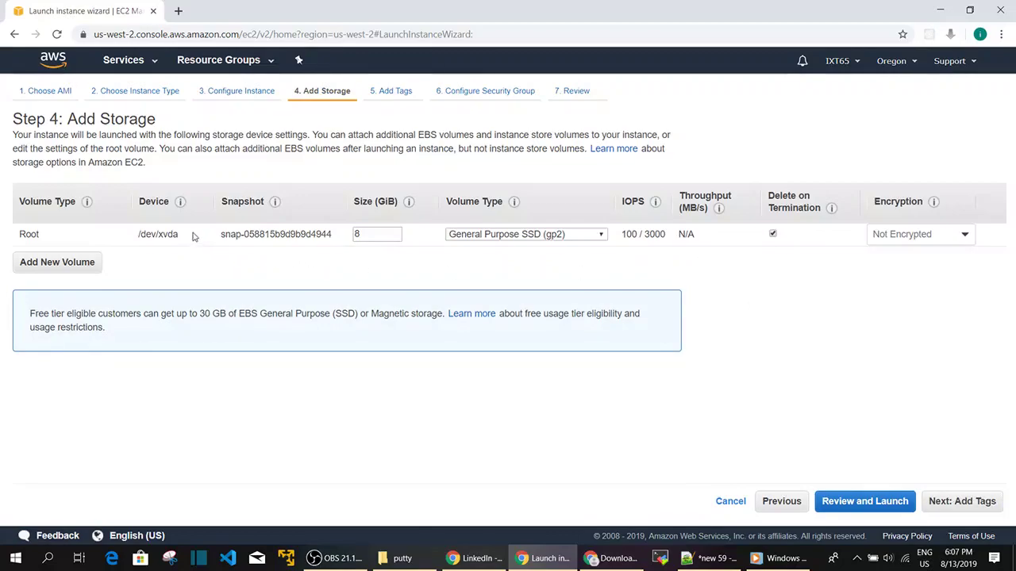
Step: Keep the 8 GiB General Purpose SSD root volume and continue to the tag settings
double_click(362, 235)
click(799, 361)
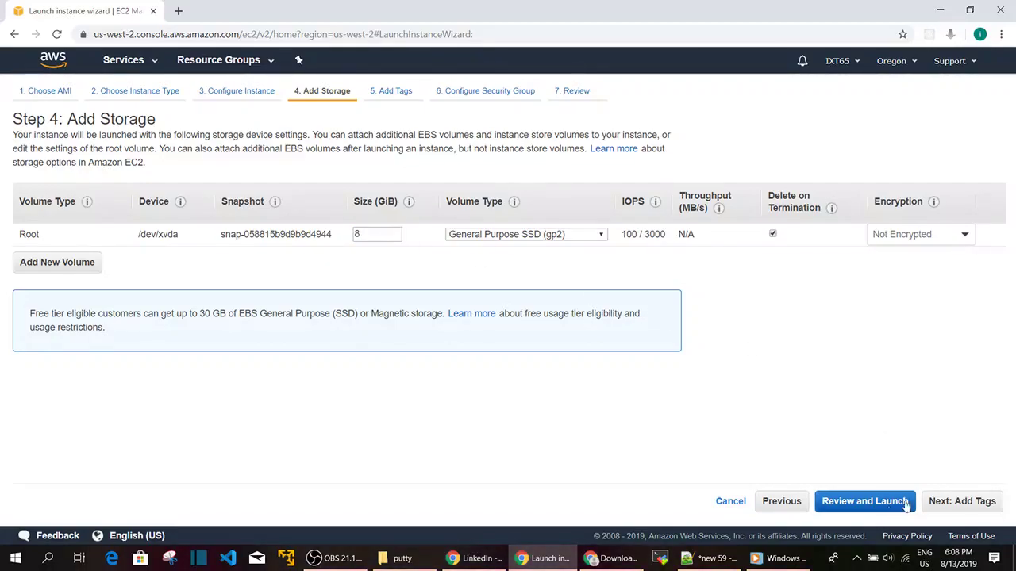
click(961, 502)
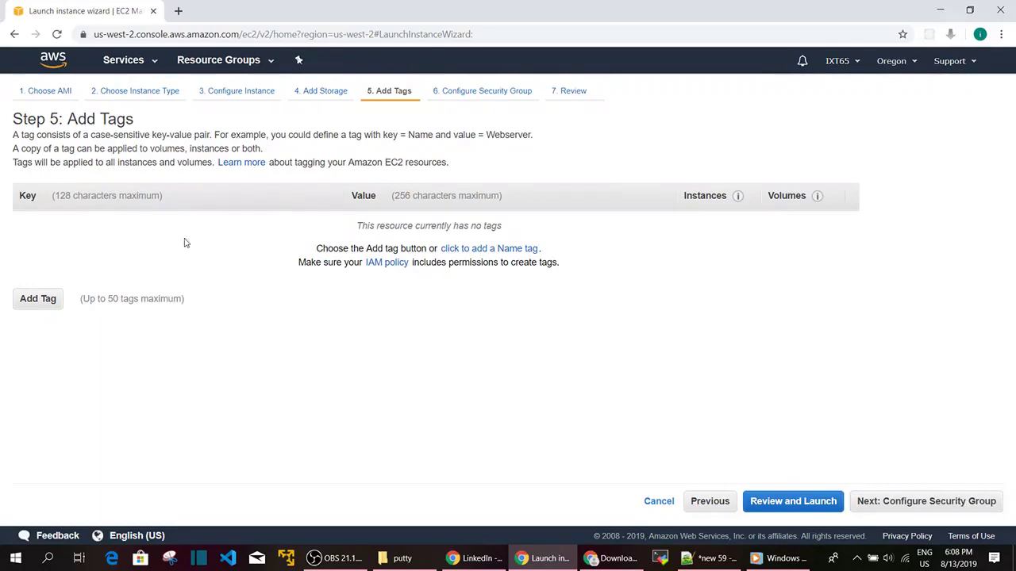
Step: Add a tag with key Server and value Test1, and continue to the security group settings
click(38, 299)
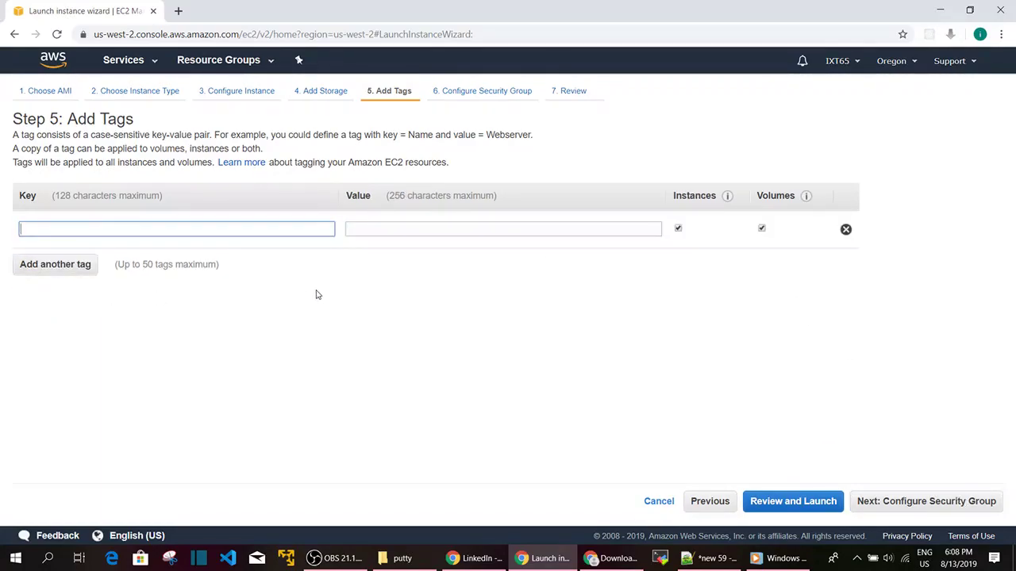
text(Server)
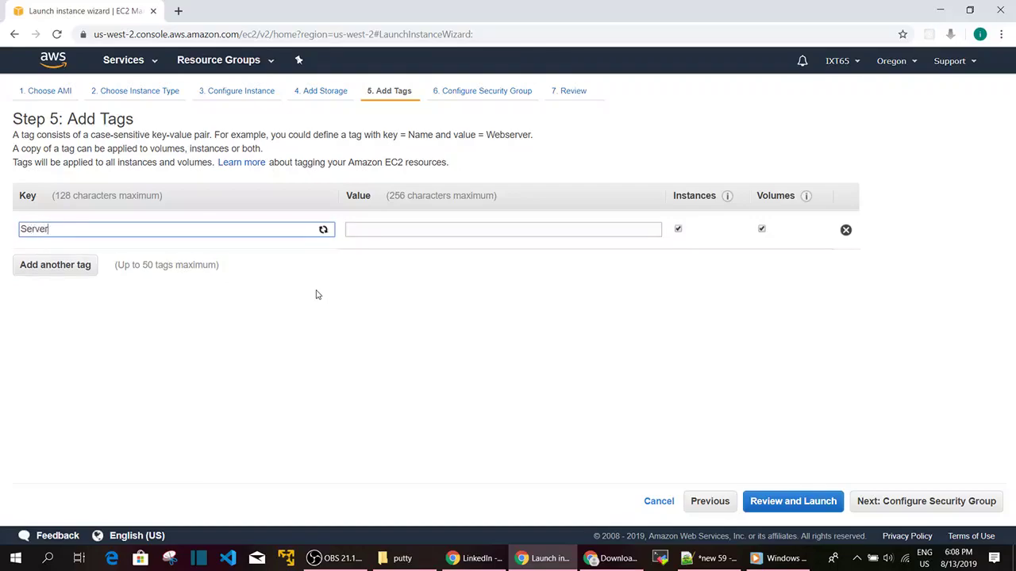
click(462, 228)
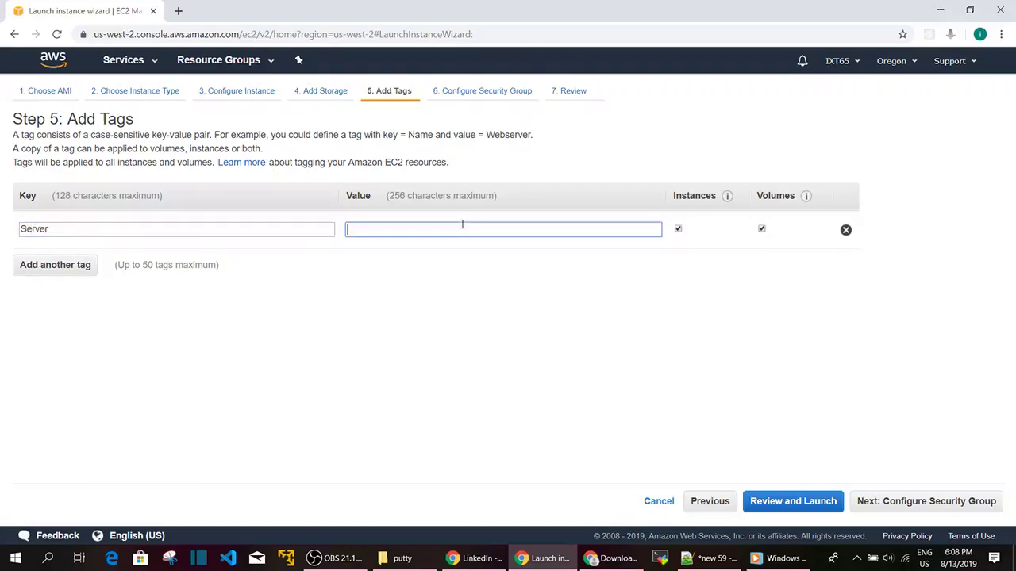
text(Test1)
click(932, 502)
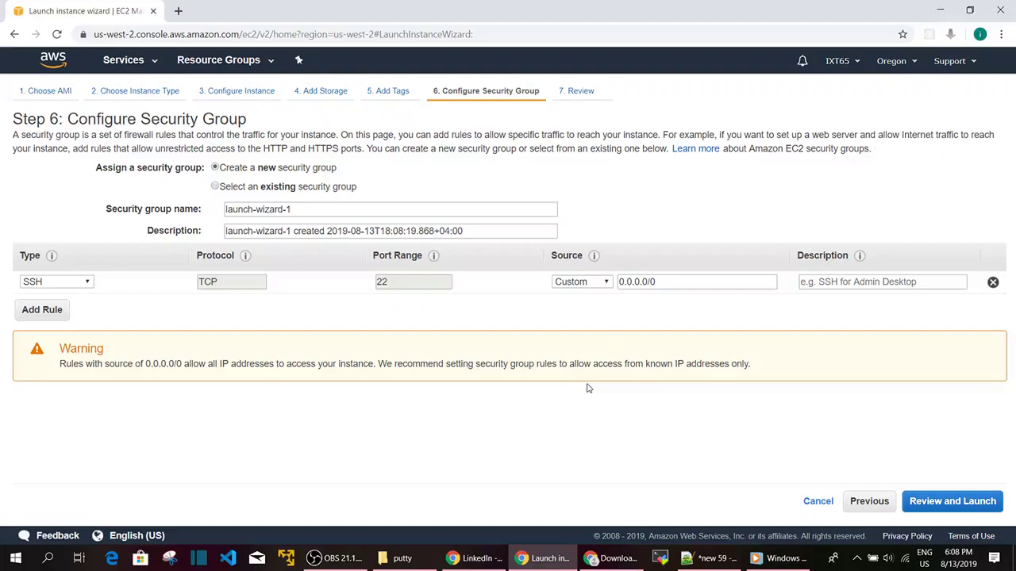
Step: Accept the new security group launch-wizard-1 with its SSH rule and review the instance launch details
click(947, 503)
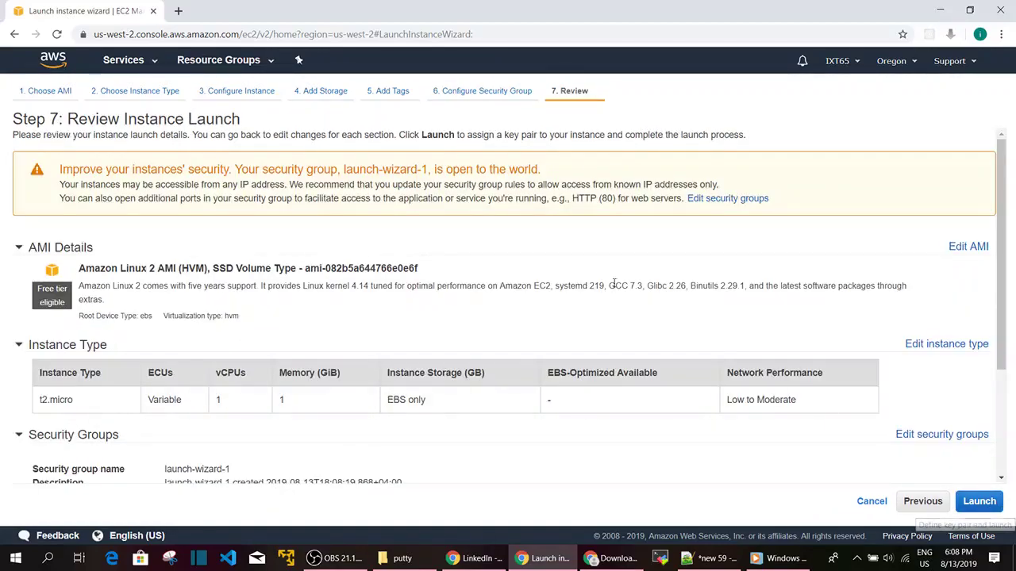
drag(157, 168, 499, 170)
drag(1002, 340, 1002, 476)
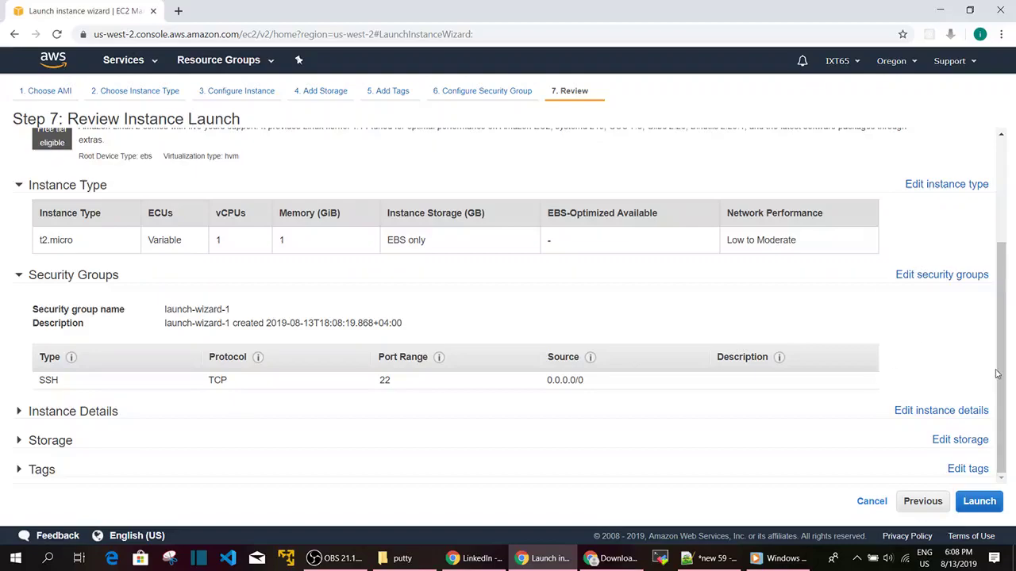
drag(1000, 372, 1000, 135)
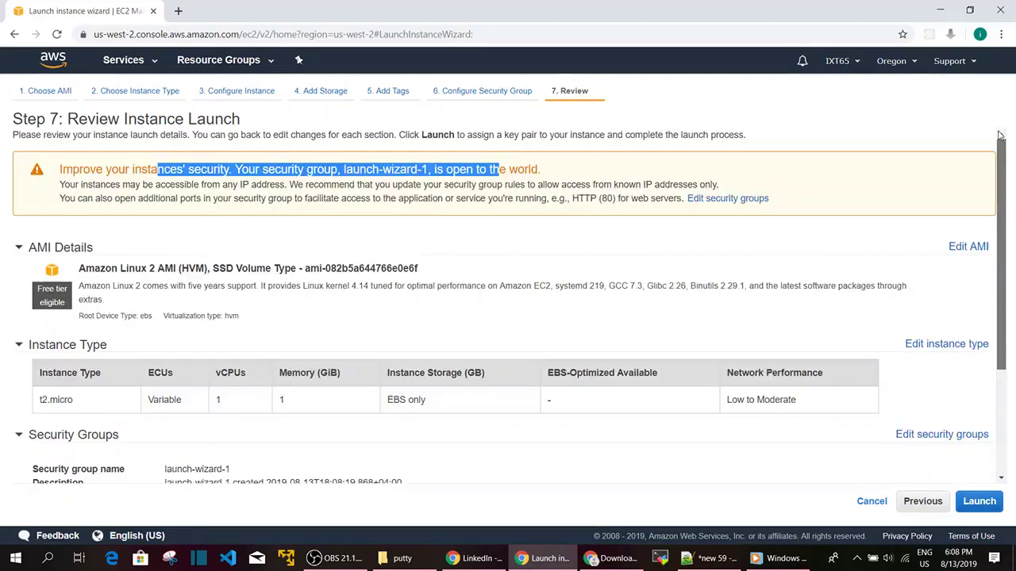
drag(1008, 241, 1009, 281)
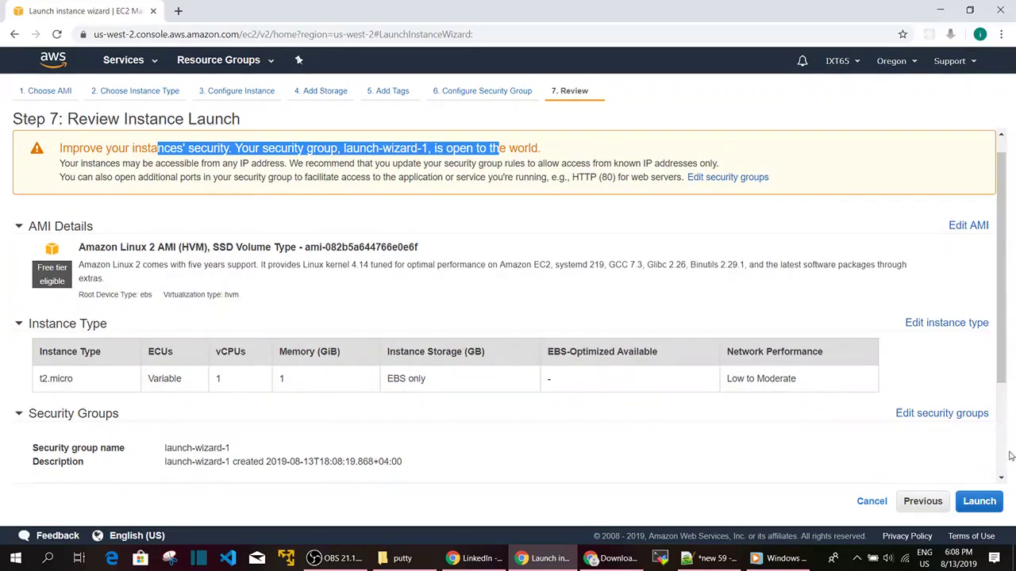
Step: Create and download a new key pair named Test1, and launch the instance with it
click(980, 502)
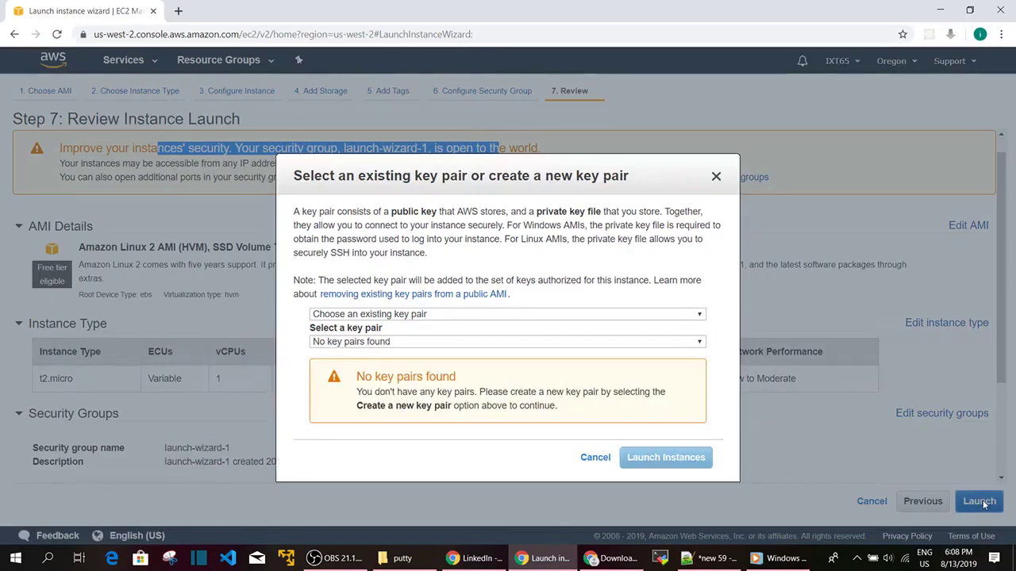
click(671, 318)
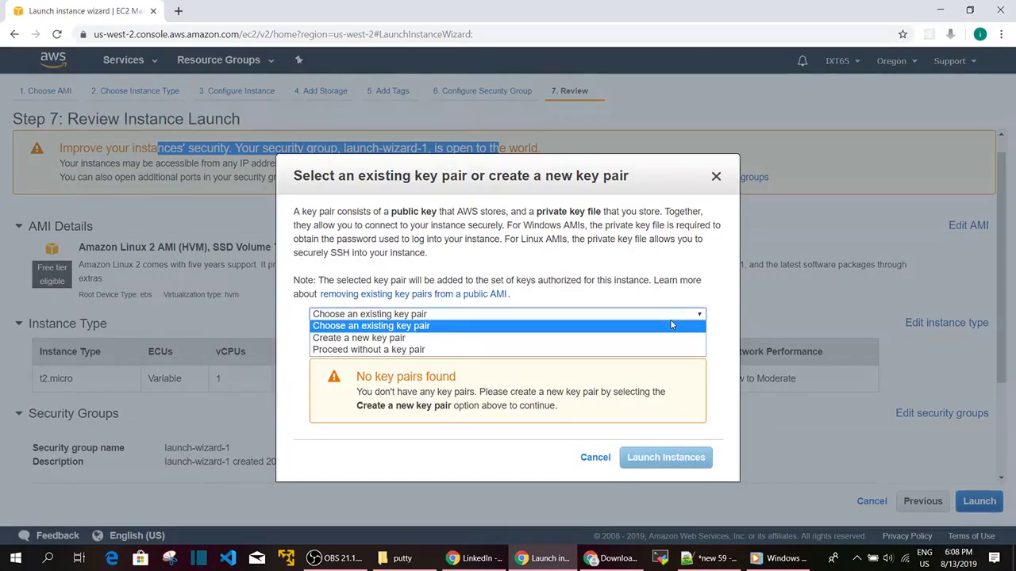
click(668, 338)
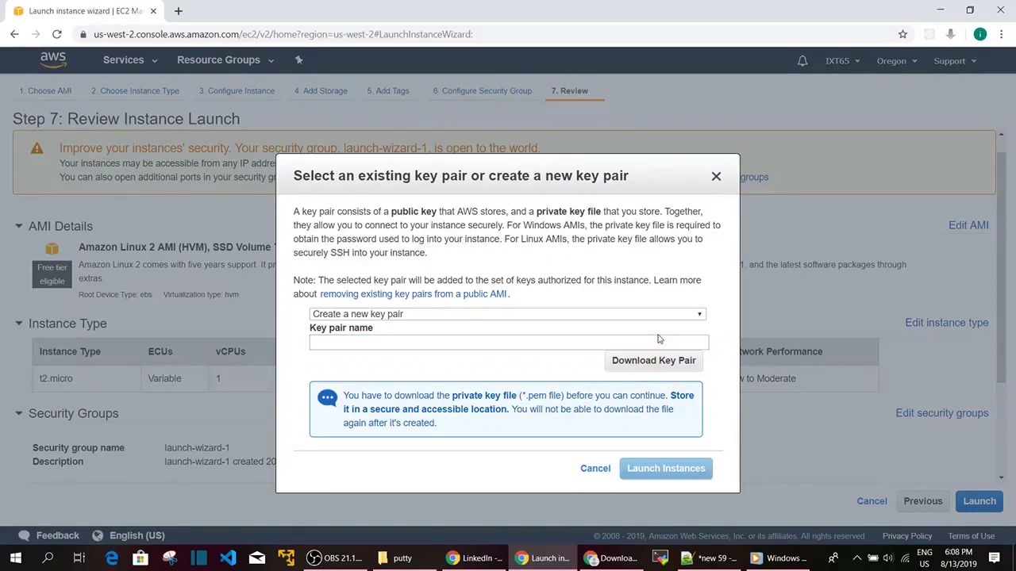
click(613, 342)
text(Test1)
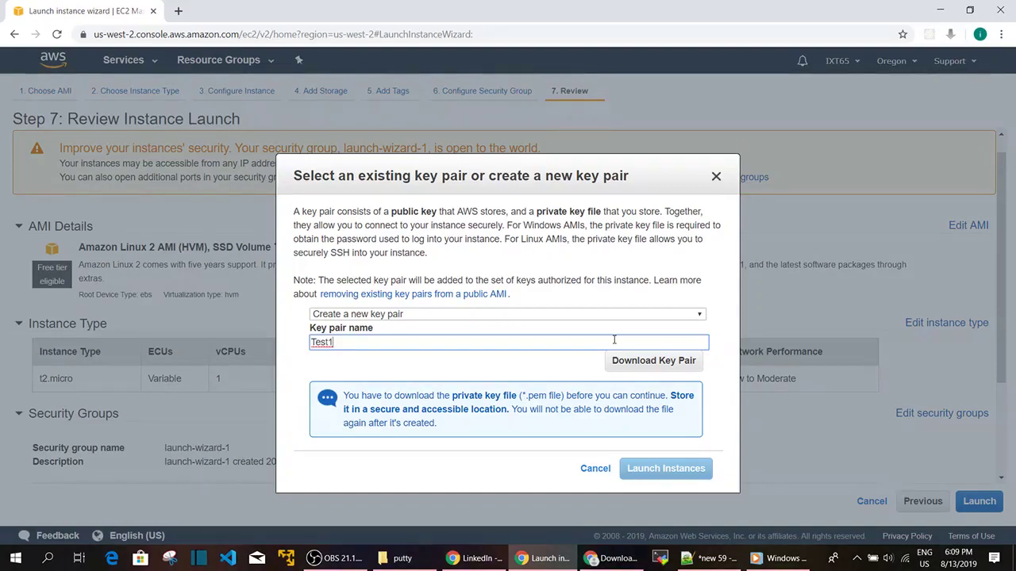
click(654, 369)
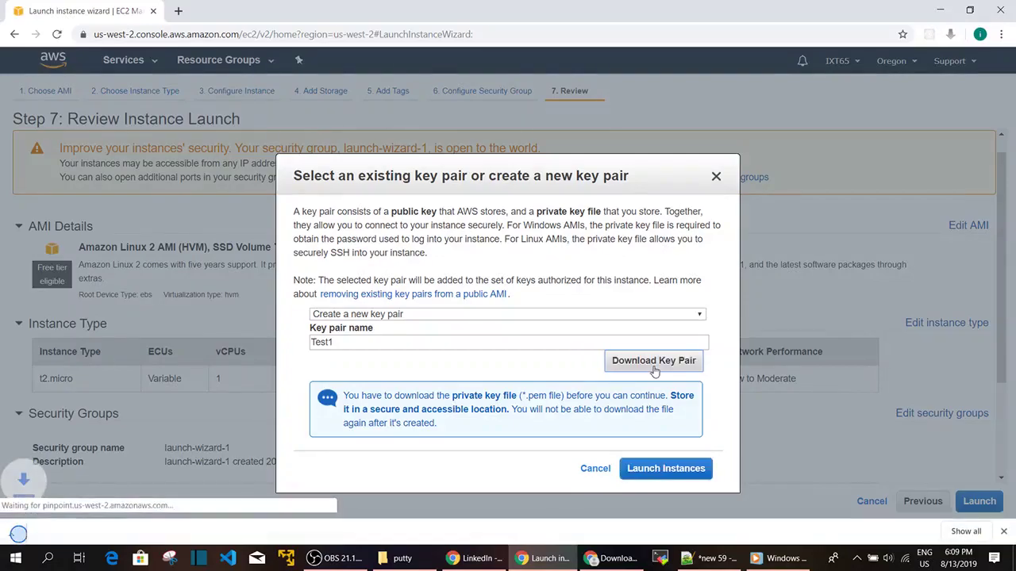
click(653, 476)
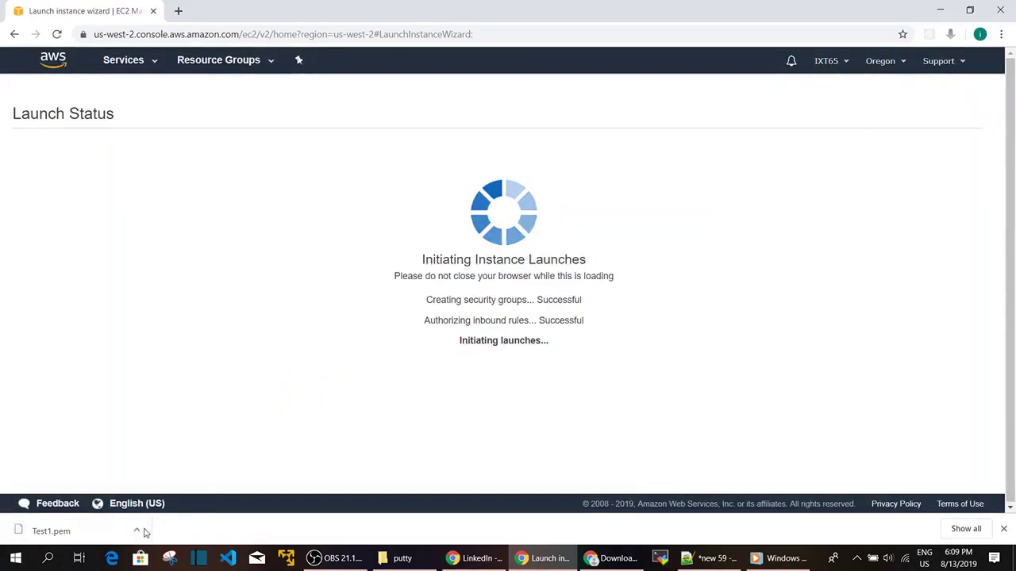
Step: Copy the downloaded Test1.pem key file from the Downloads folder into the putty folder and return to the launch status page
click(143, 531)
click(208, 482)
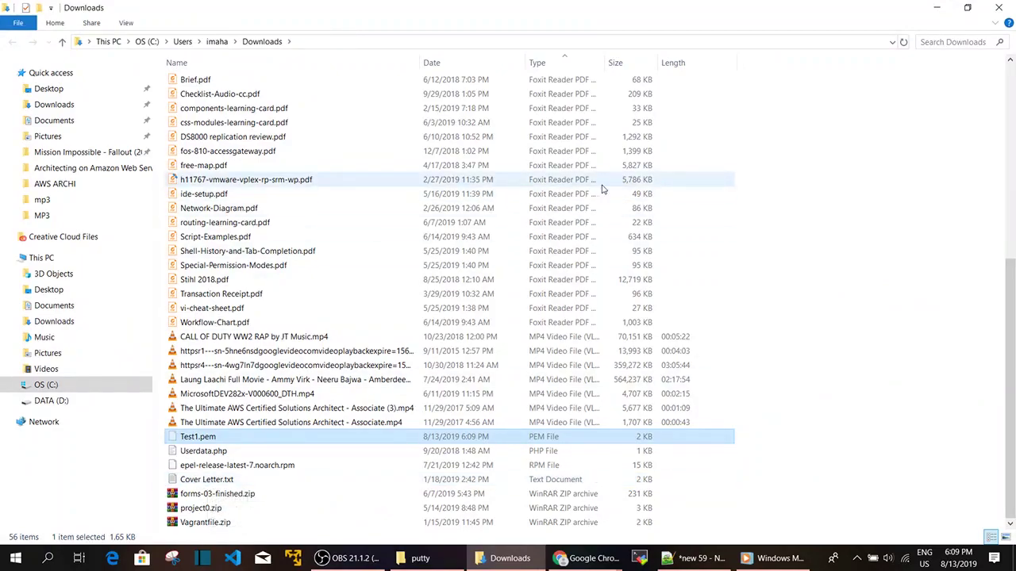
click(943, 5)
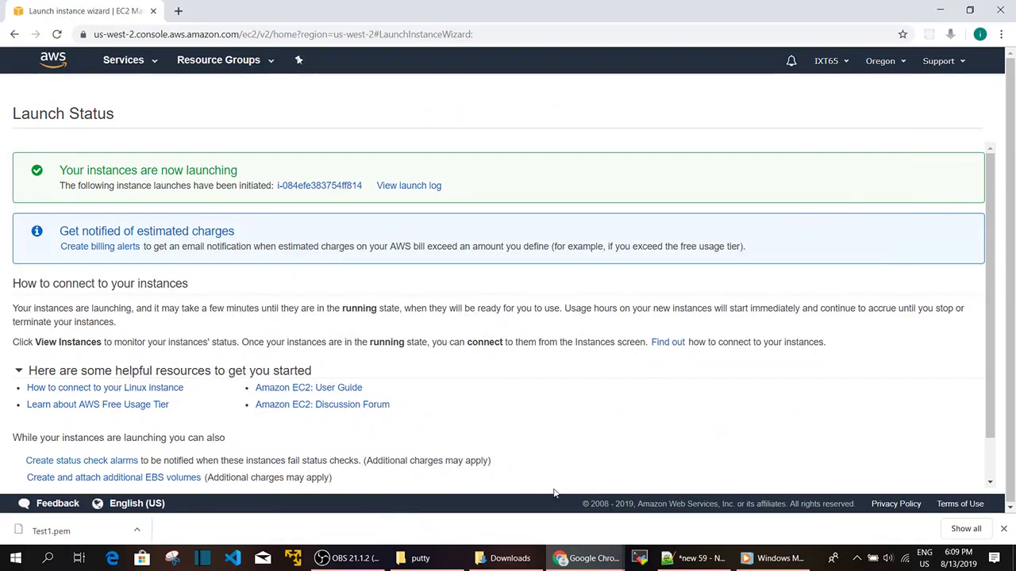
click(500, 558)
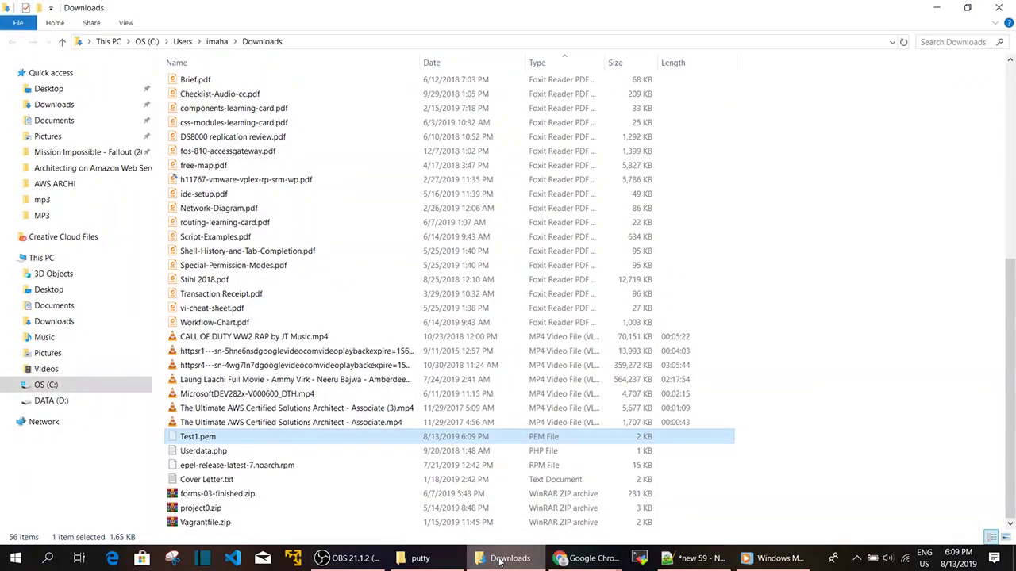
click(498, 559)
click(434, 558)
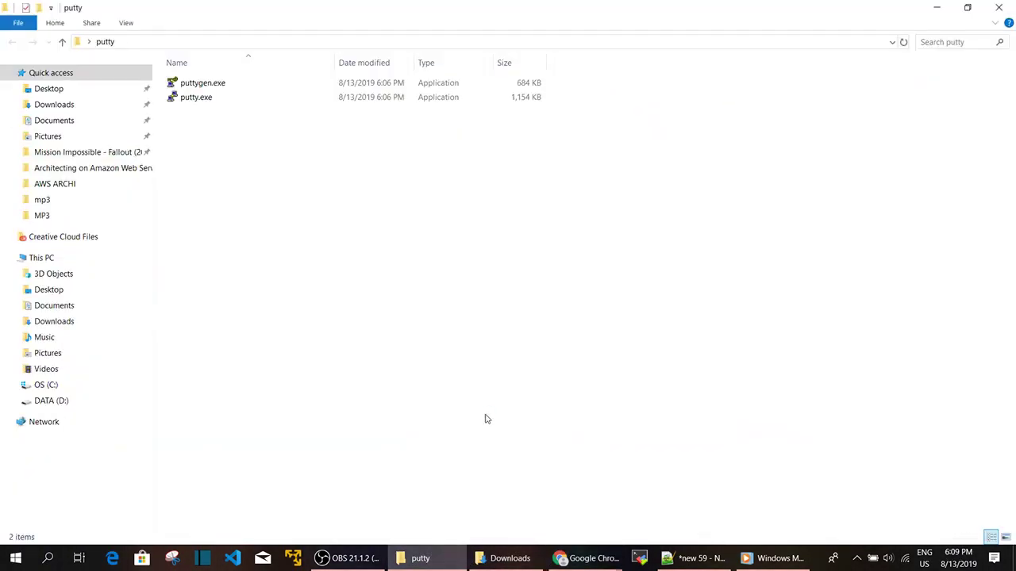
key(ctrl+v)
key(alt+Tab)
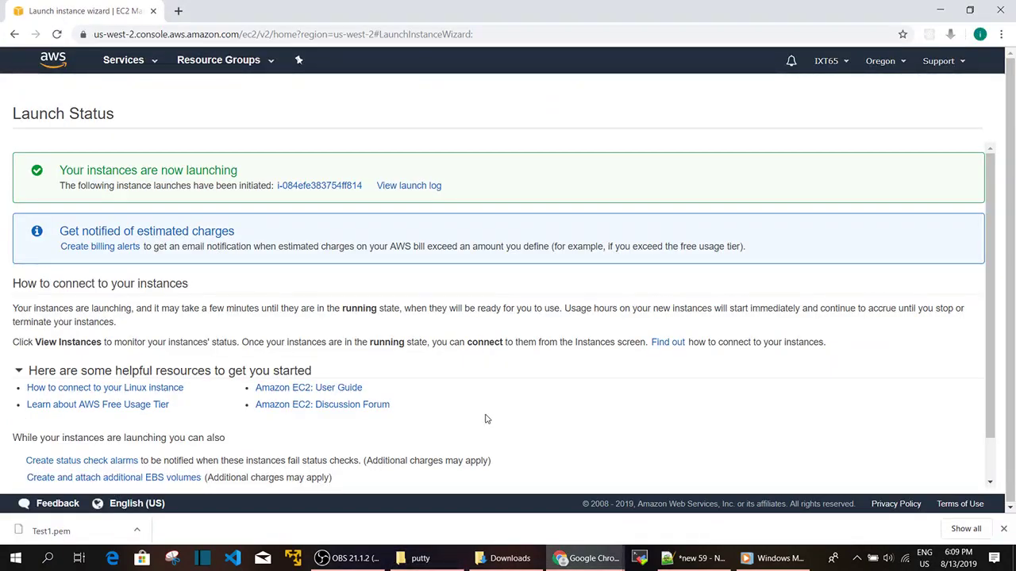
Step: Check the launch log, then open the new instance and examine its state and IPv4 public IP
click(405, 187)
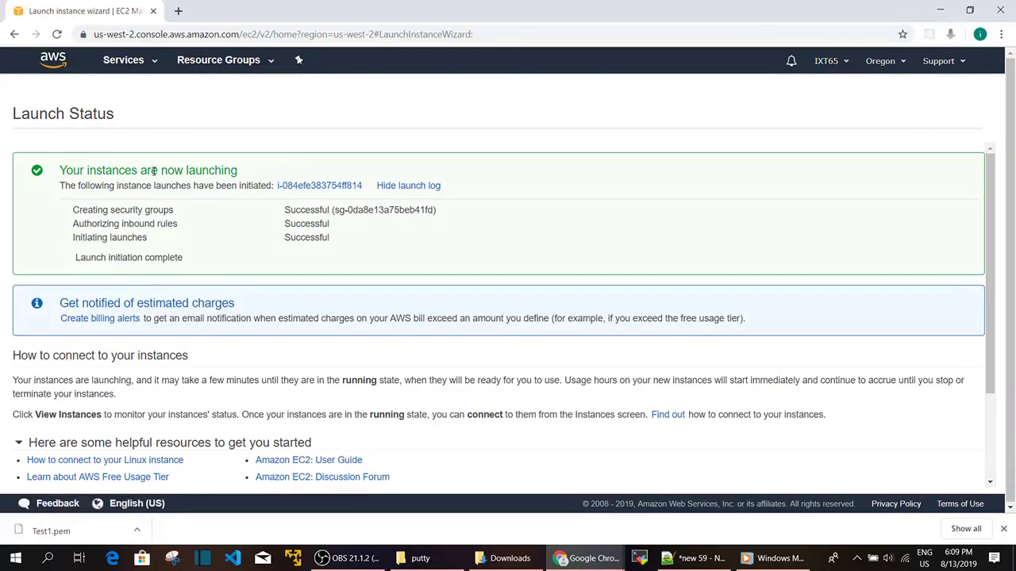
click(293, 187)
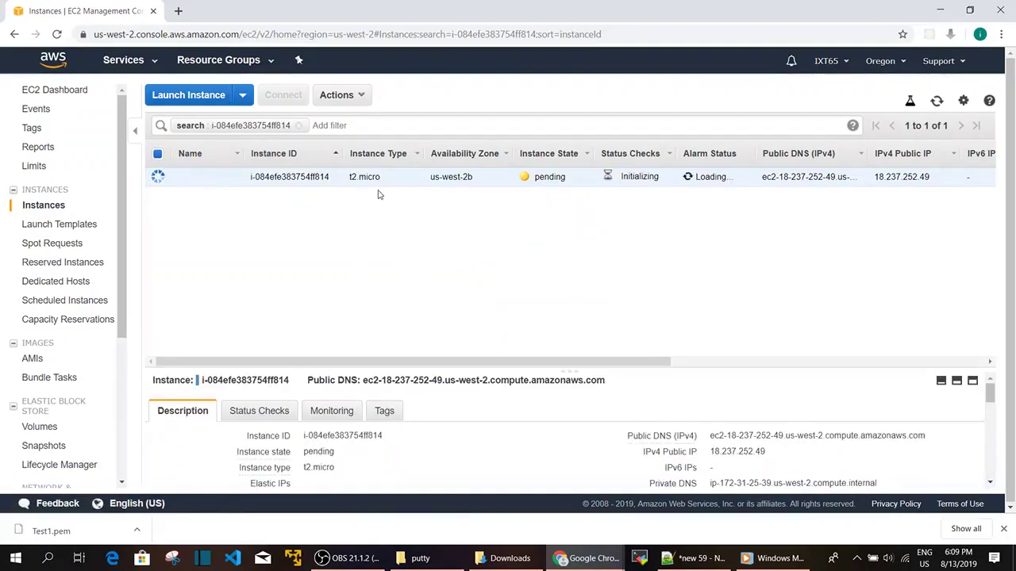
drag(568, 185, 512, 186)
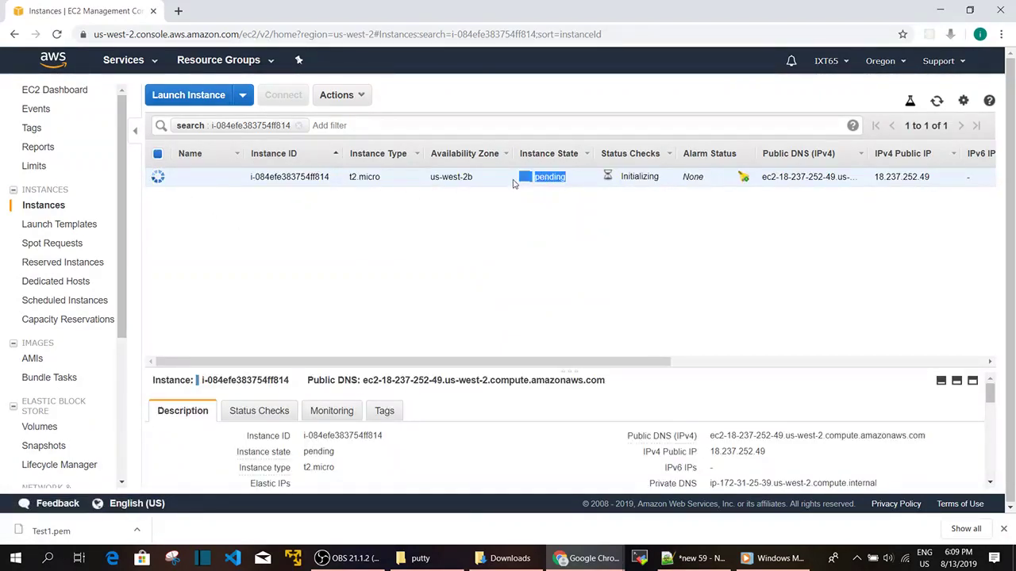
click(481, 279)
drag(482, 367, 469, 221)
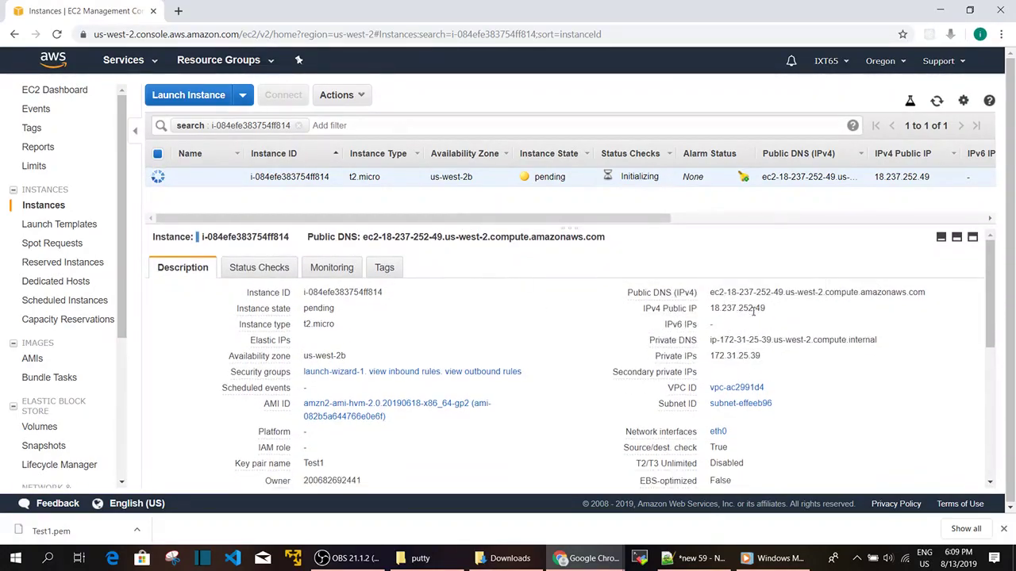
double_click(752, 307)
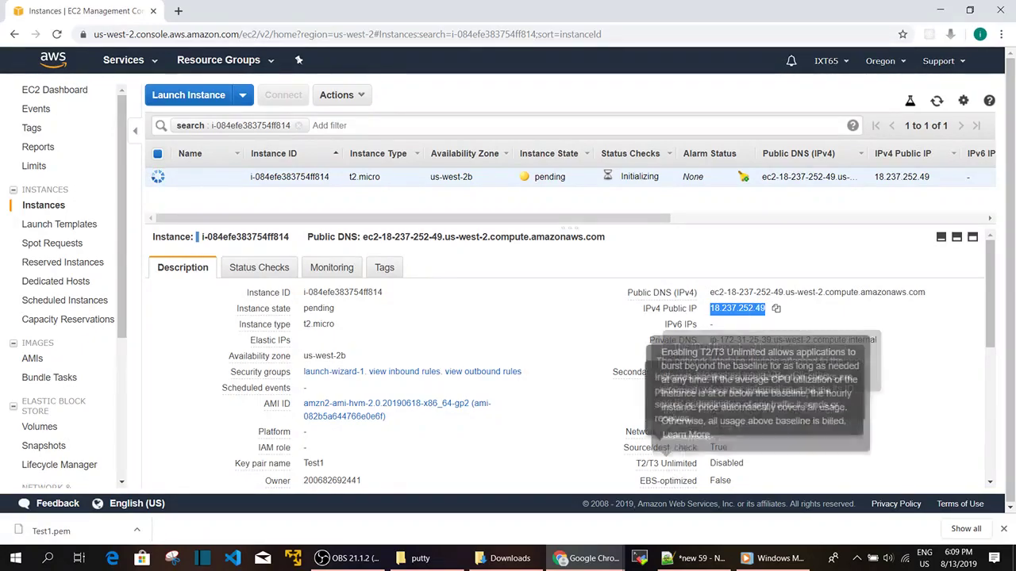
Step: Launch puttygen.exe from the putty folder and start loading a private key, browsing to the putty folder on the Desktop
click(453, 565)
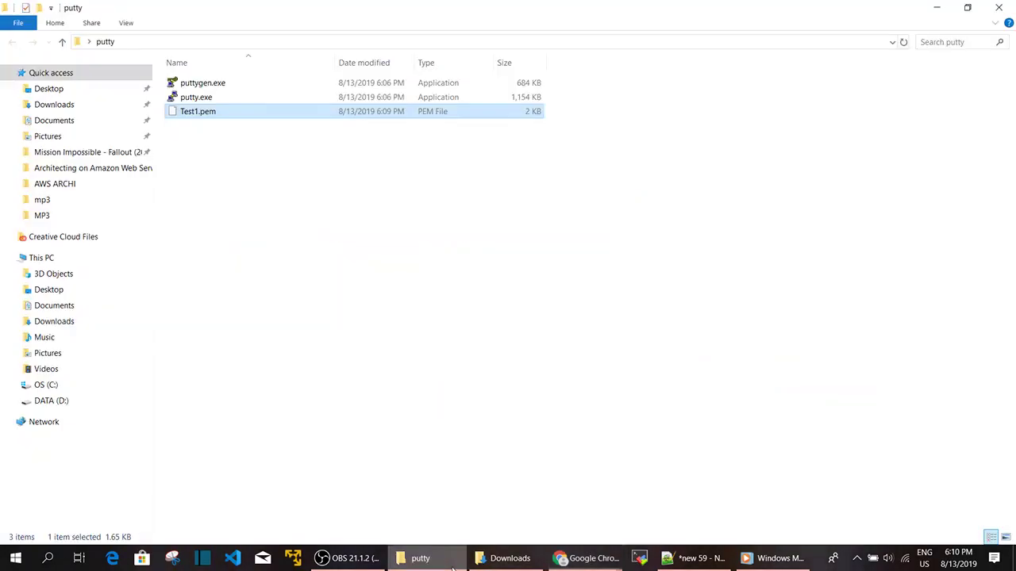
double_click(311, 83)
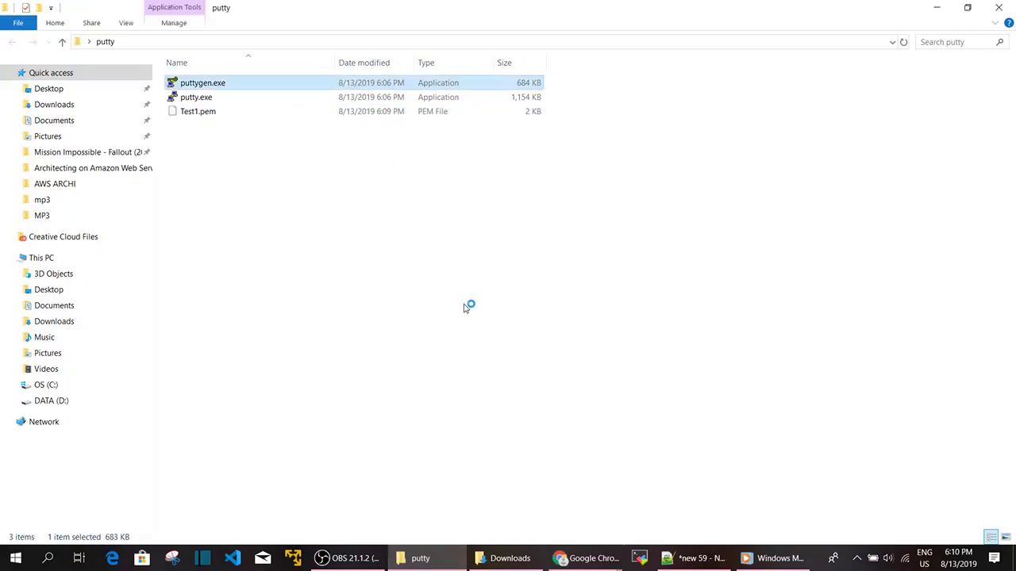
click(349, 156)
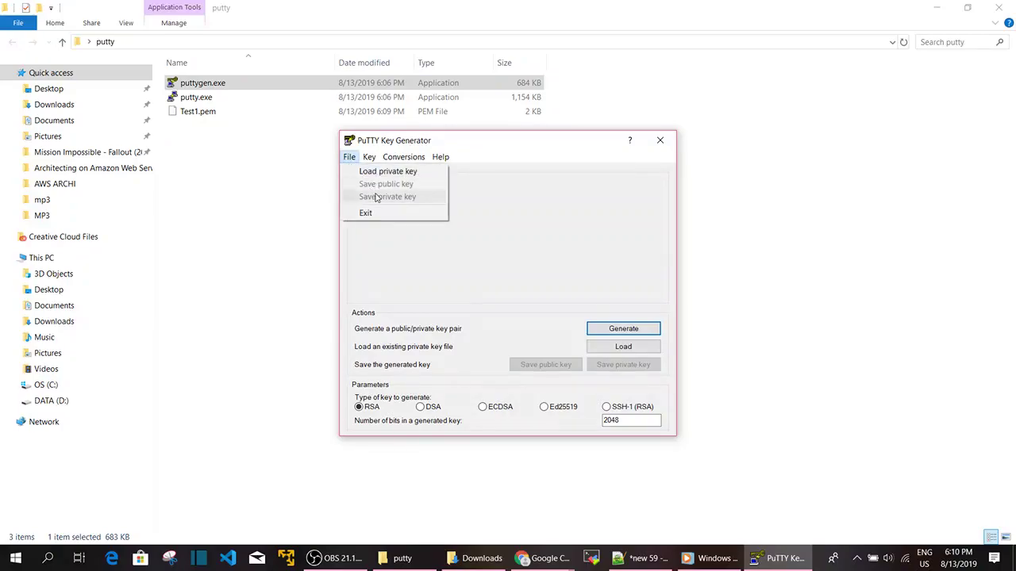
click(373, 170)
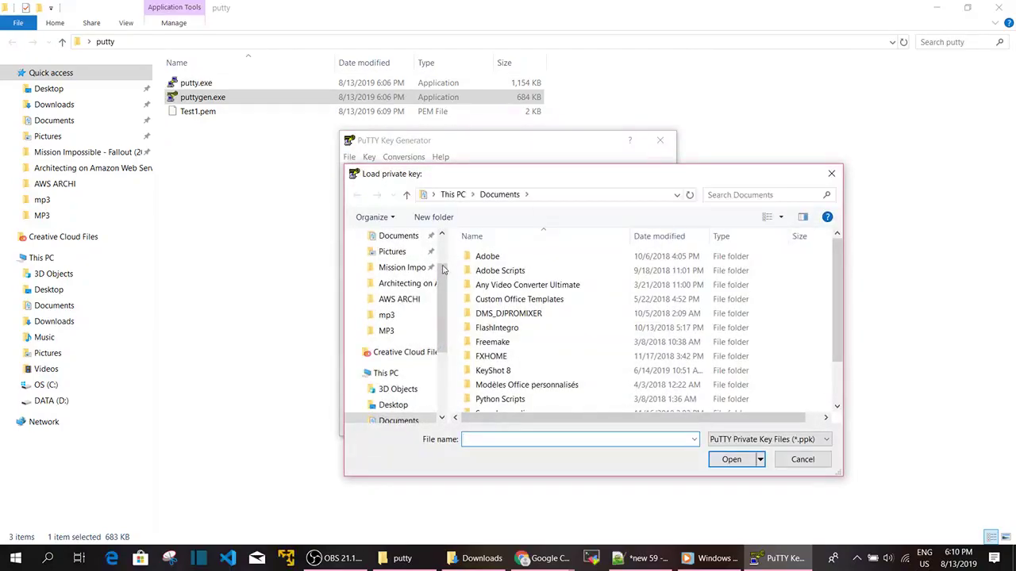
scroll(397, 285, up, 2)
click(393, 262)
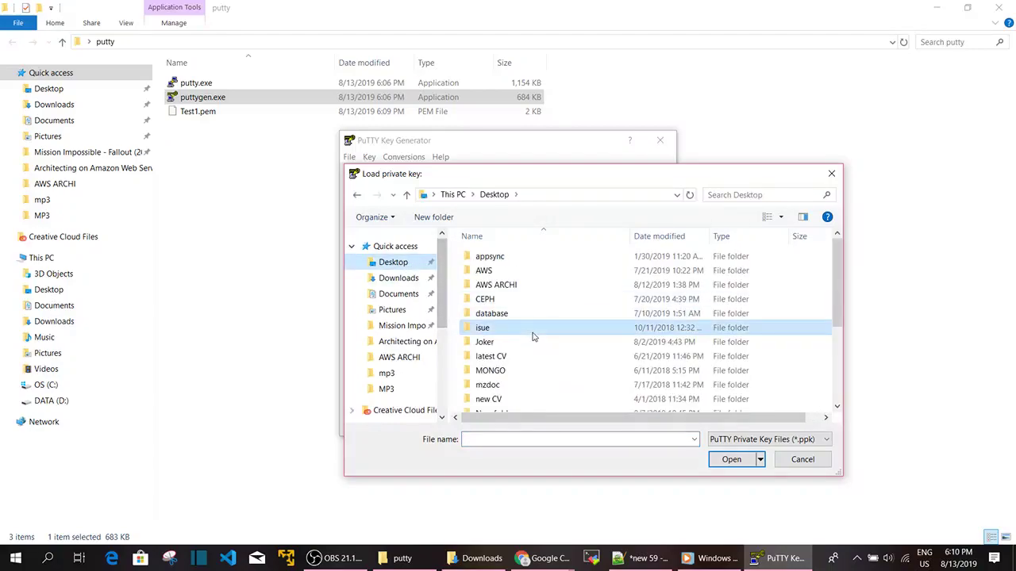
scroll(533, 336, down, 5)
key(Return)
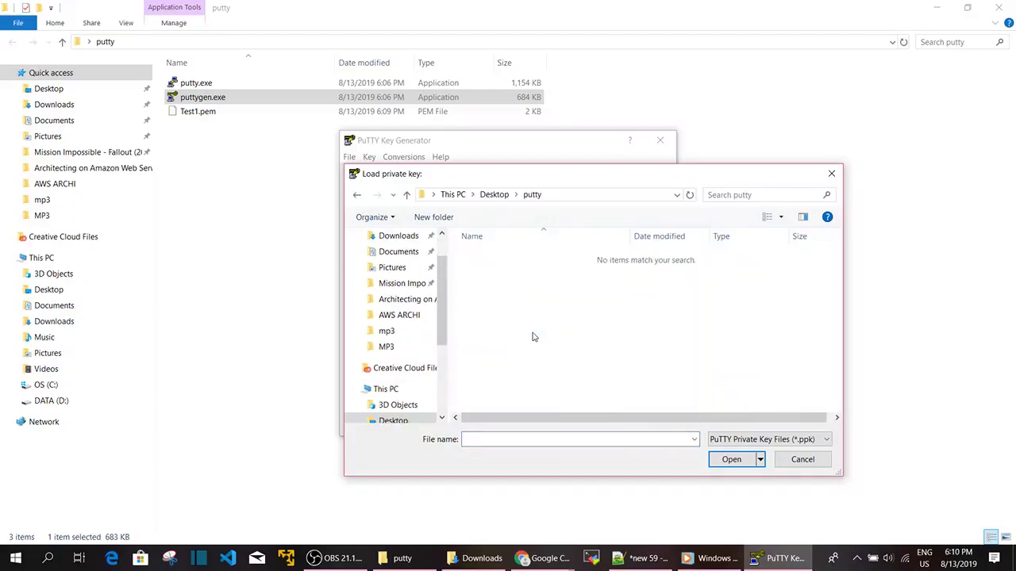
Step: Show all file types, load the Test1.pem key into PuTTYgen and acknowledge the import notice
click(768, 438)
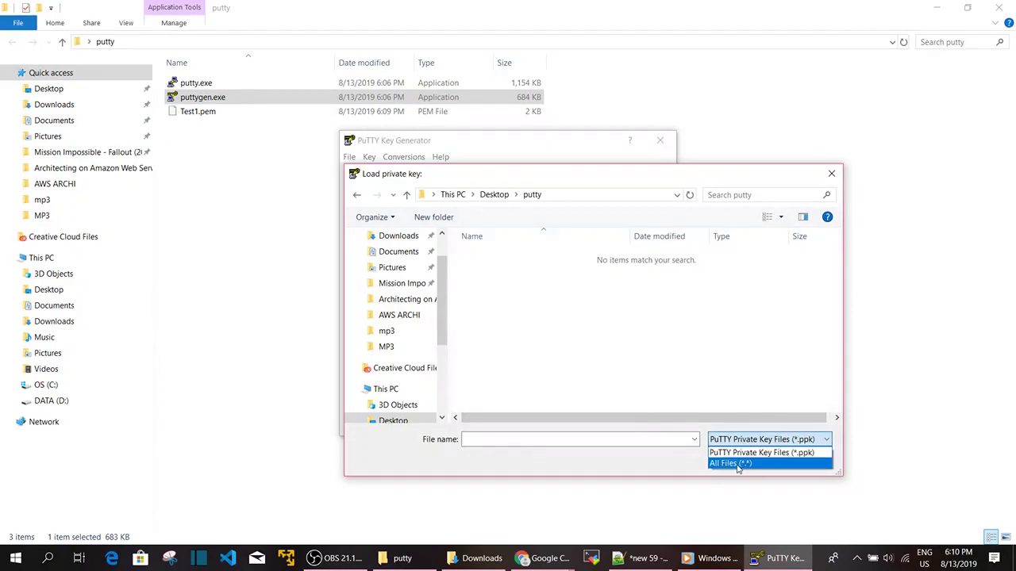
click(754, 460)
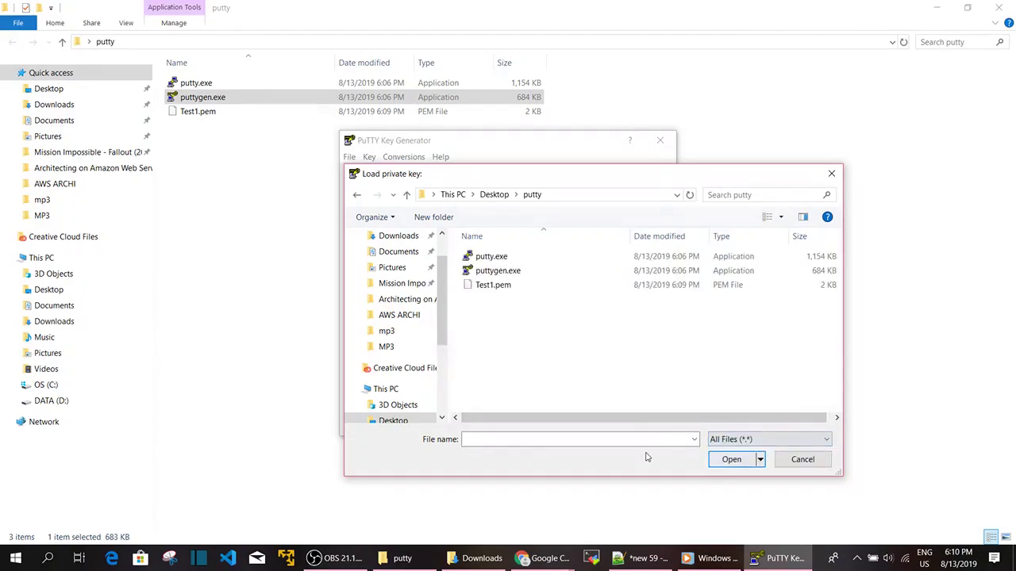
click(606, 286)
click(716, 463)
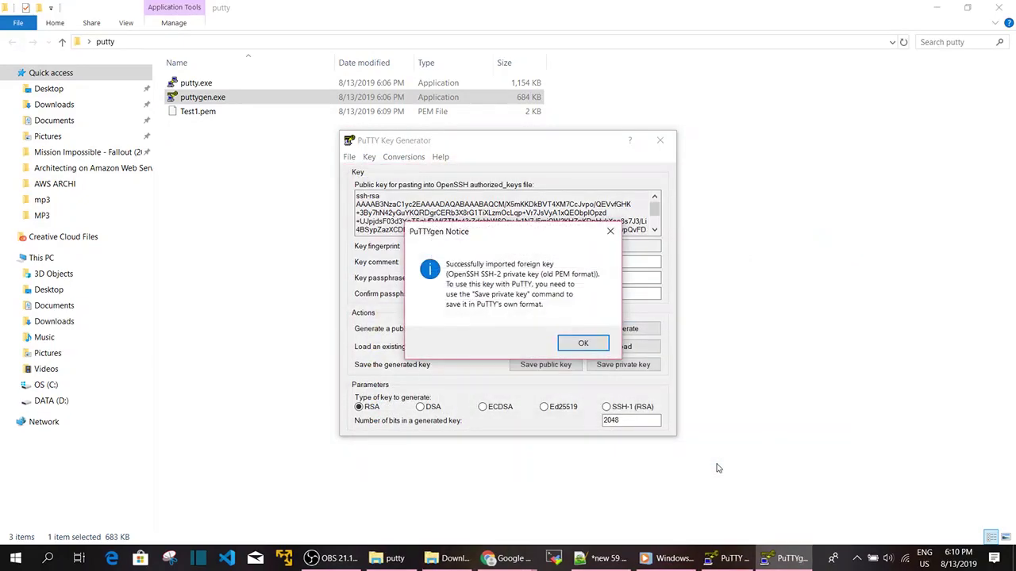
click(585, 343)
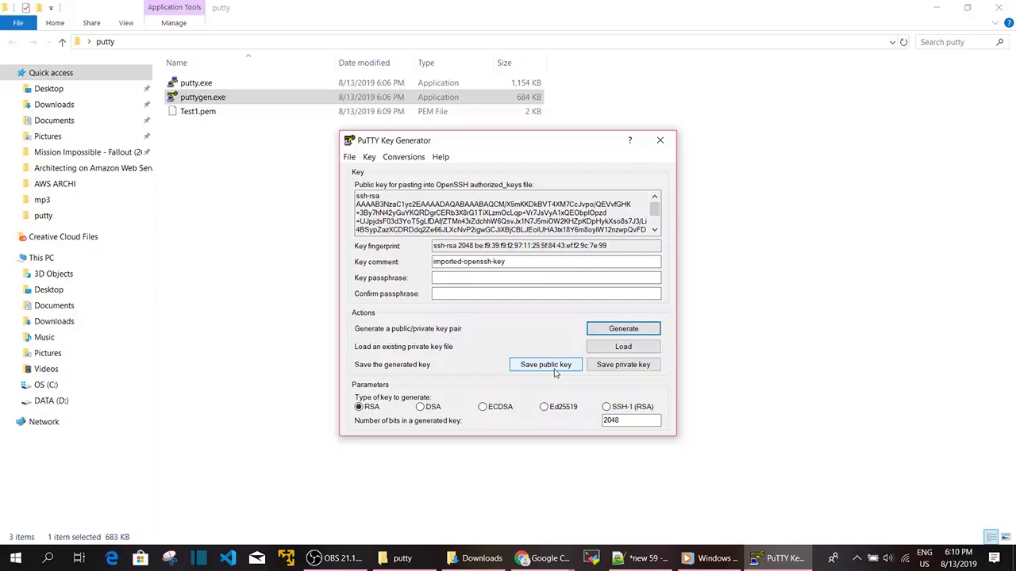
Step: Save the private key without a passphrase as Test1 in the putty folder, in PuTTY Private Key (*.ppk) format
click(623, 365)
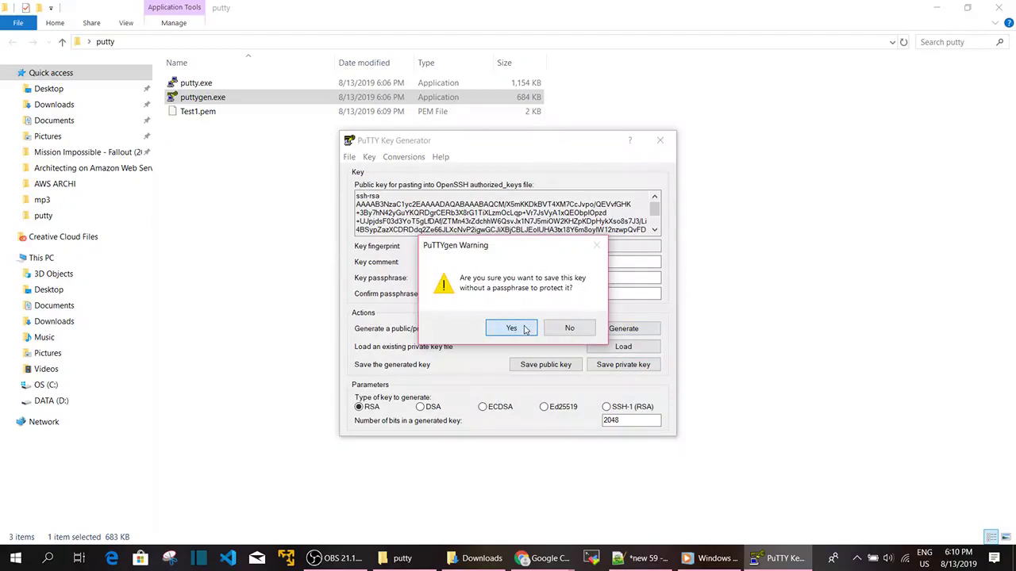
click(512, 329)
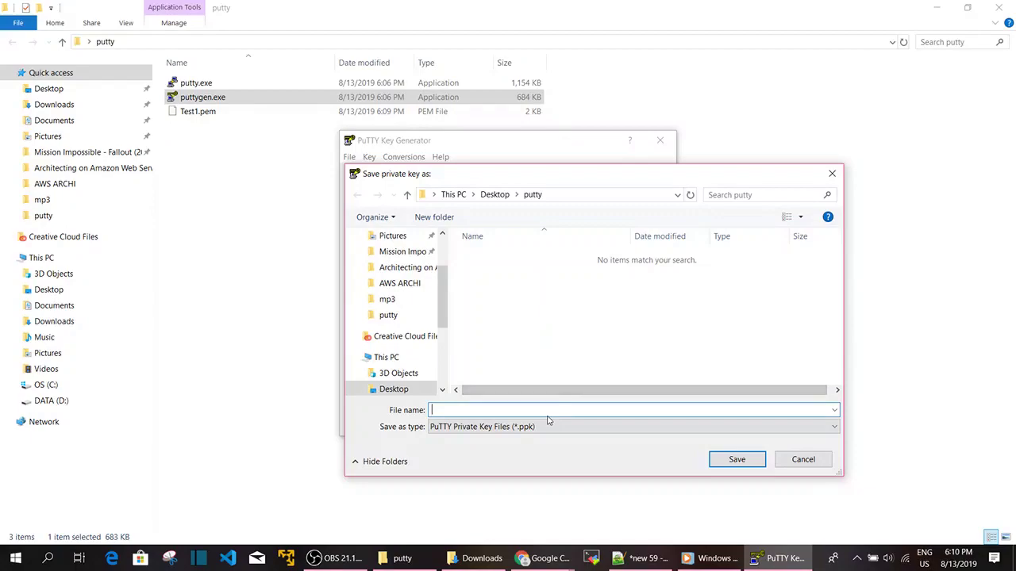
text(Tsest1)
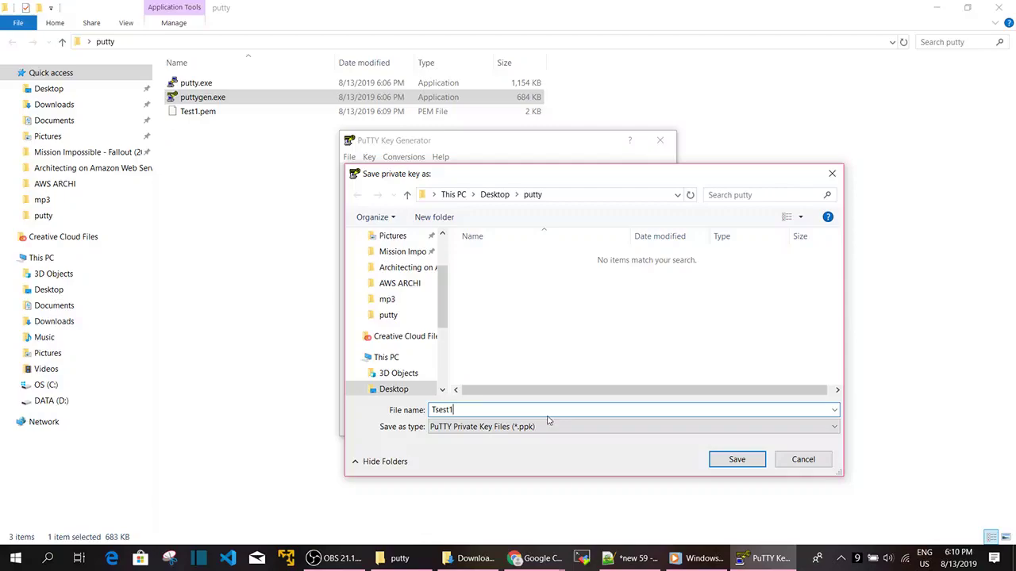
key(Delete)
click(676, 496)
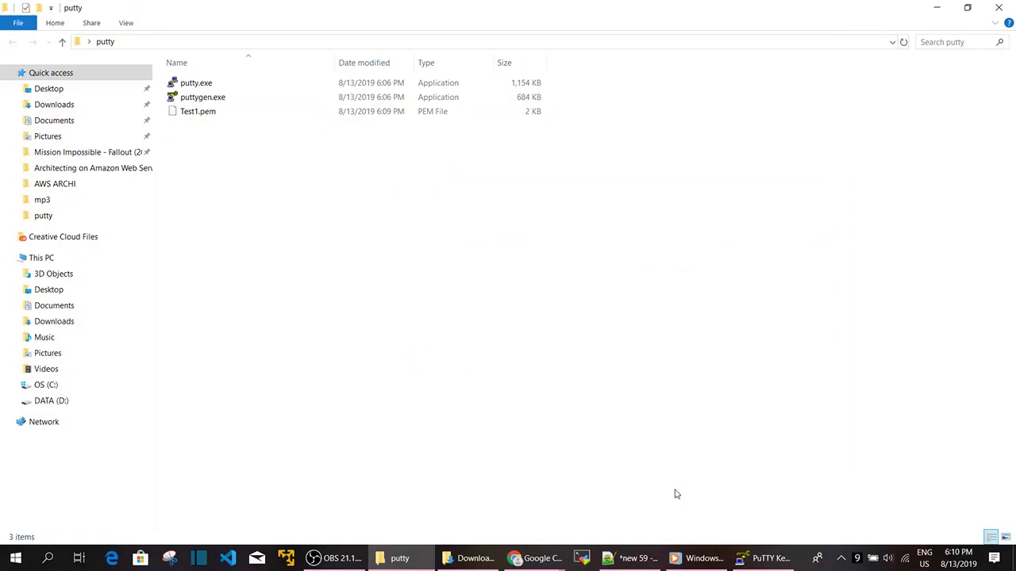
click(765, 558)
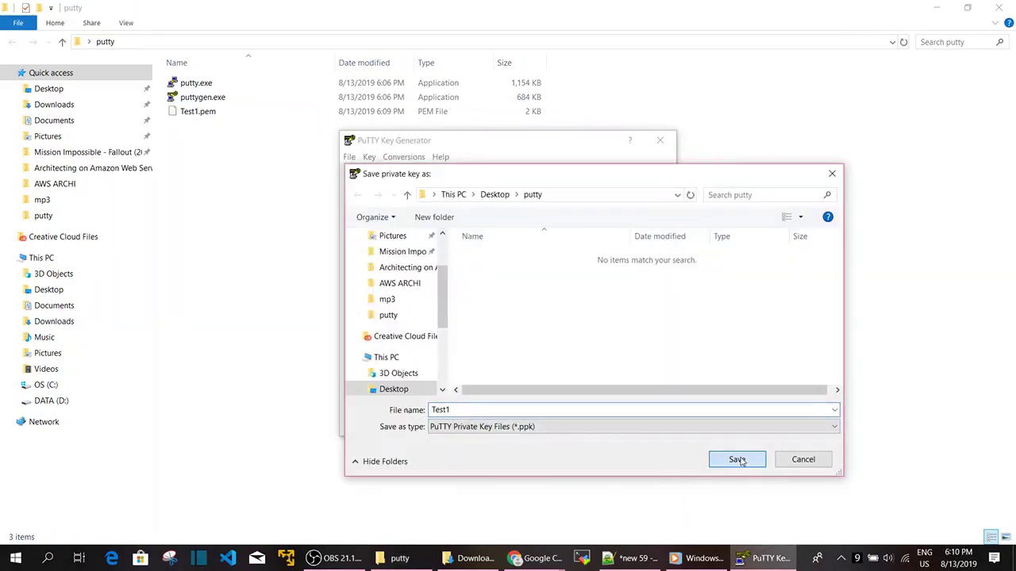
click(737, 460)
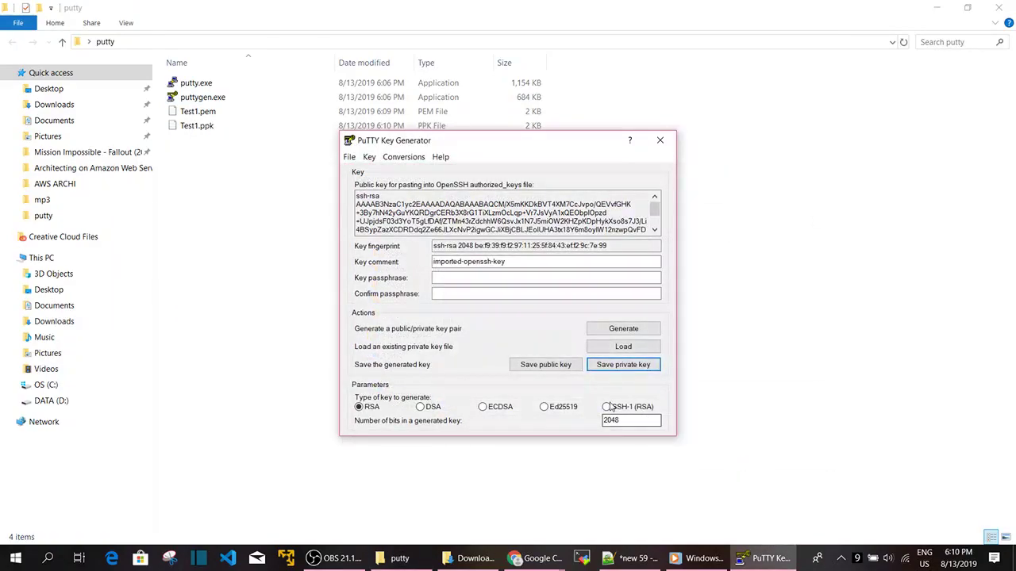
Step: Close PuTTYgen and launch putty.exe from the putty folder
click(660, 141)
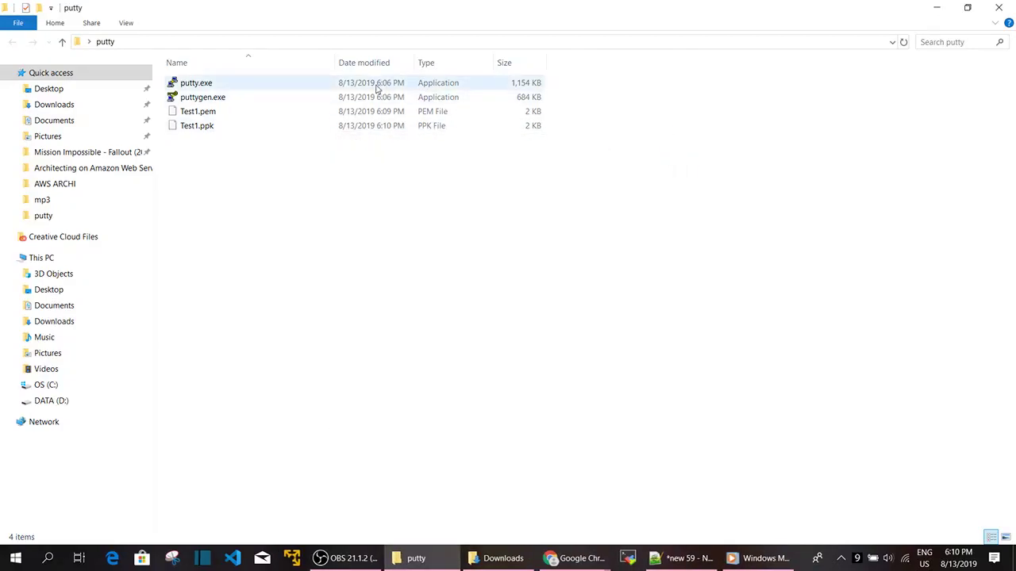
double_click(332, 85)
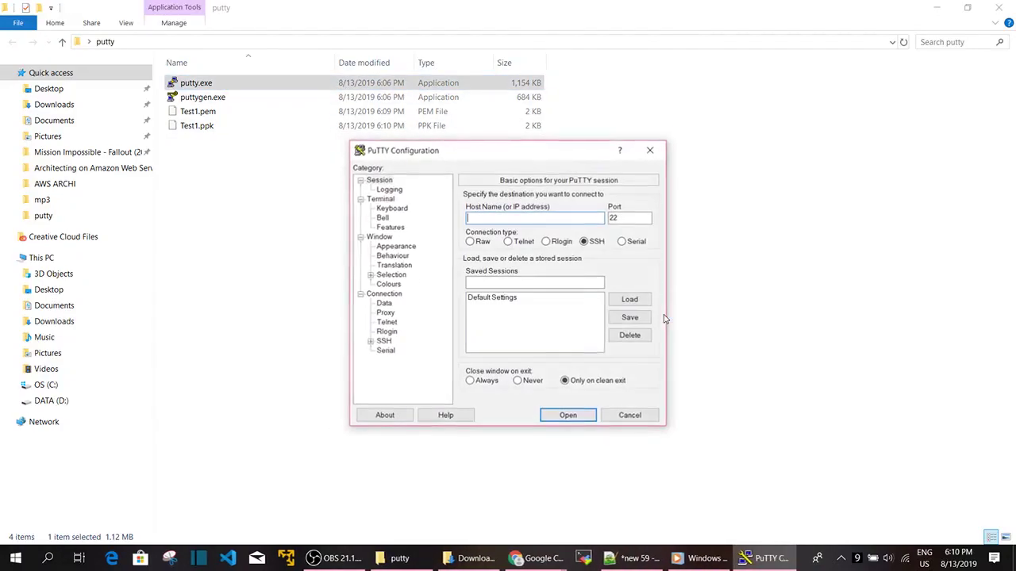